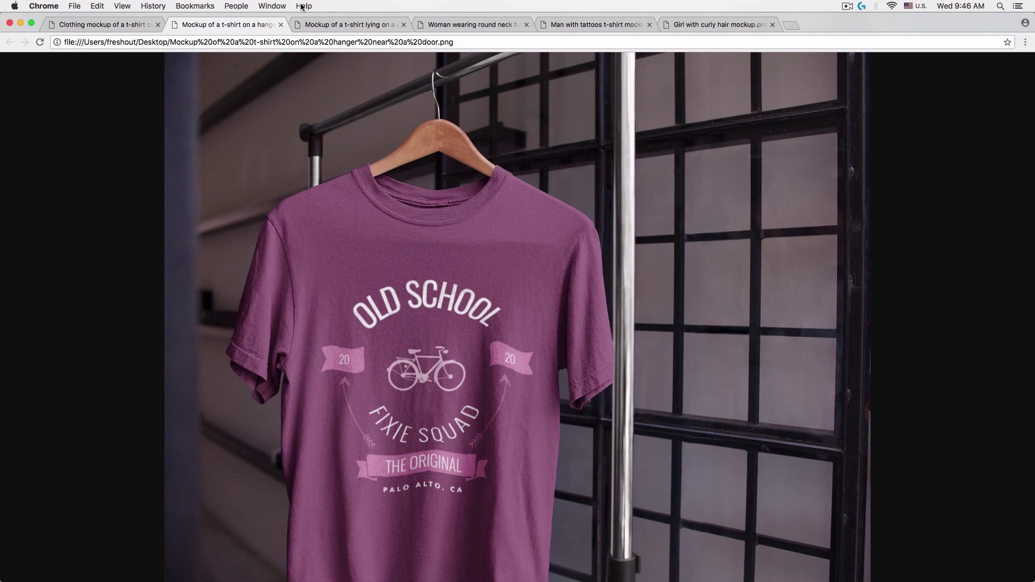
Step: Look through the open t-shirt mockup images, examining the tattooed man's and curly-haired girl's shirt prints up close
left_click(322, 22)
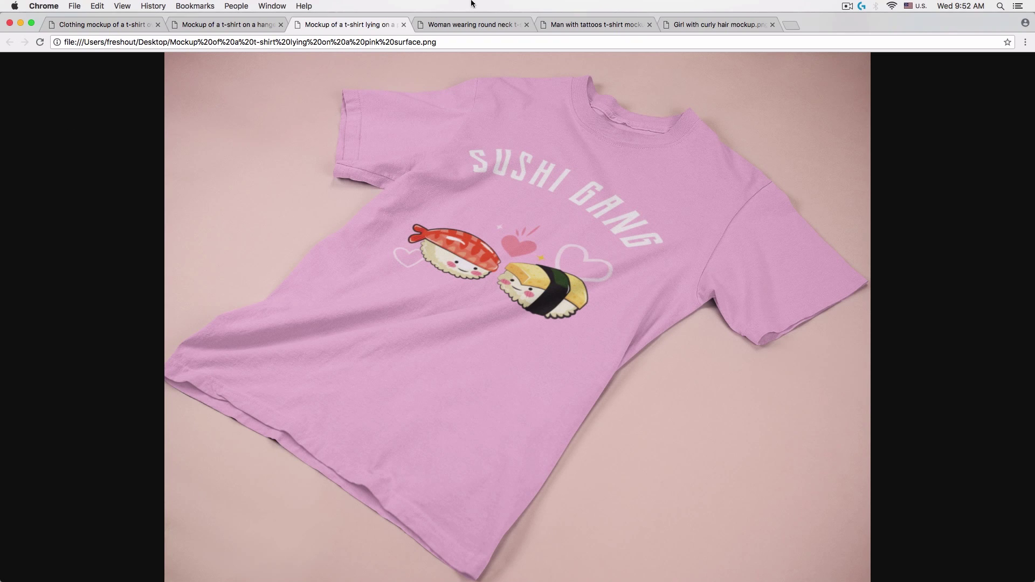
left_click(480, 26)
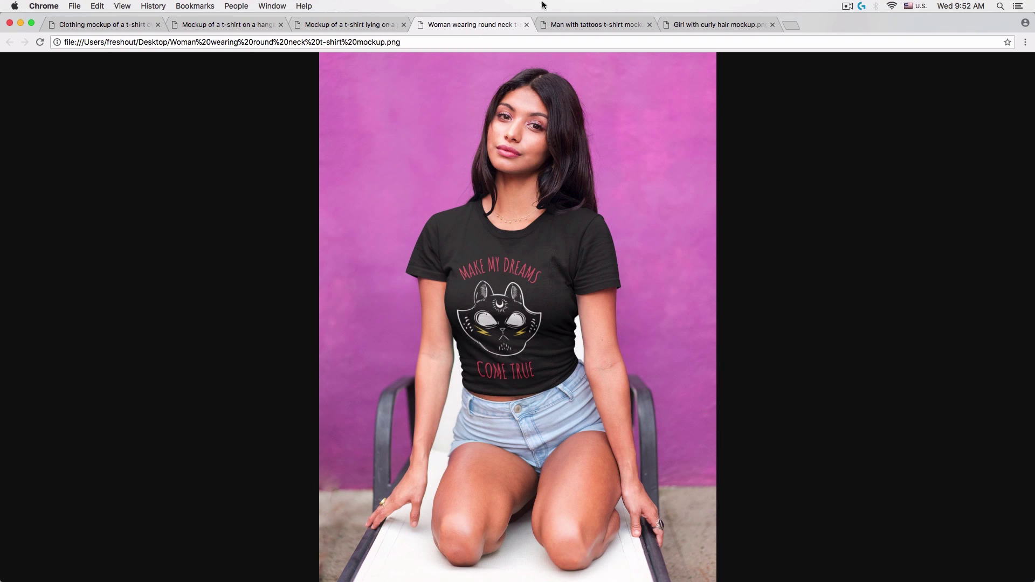
left_click(590, 25)
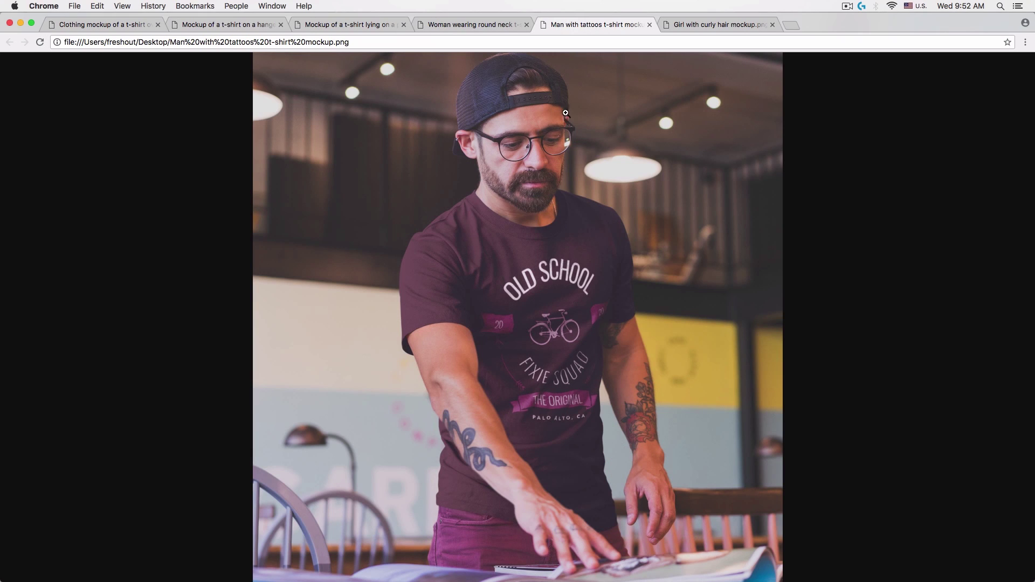
left_click(546, 295)
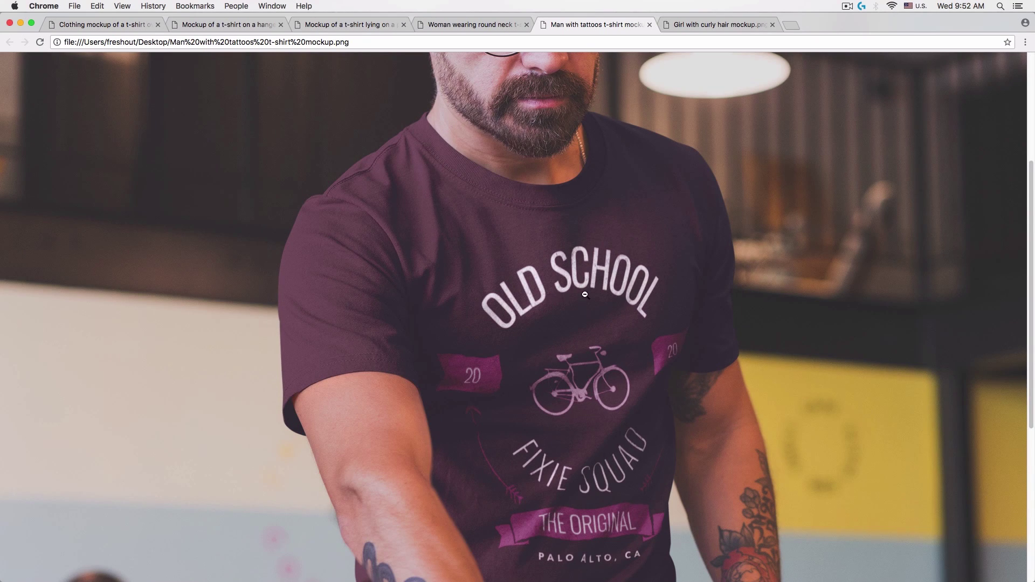
scroll(620, 291, "down", 3)
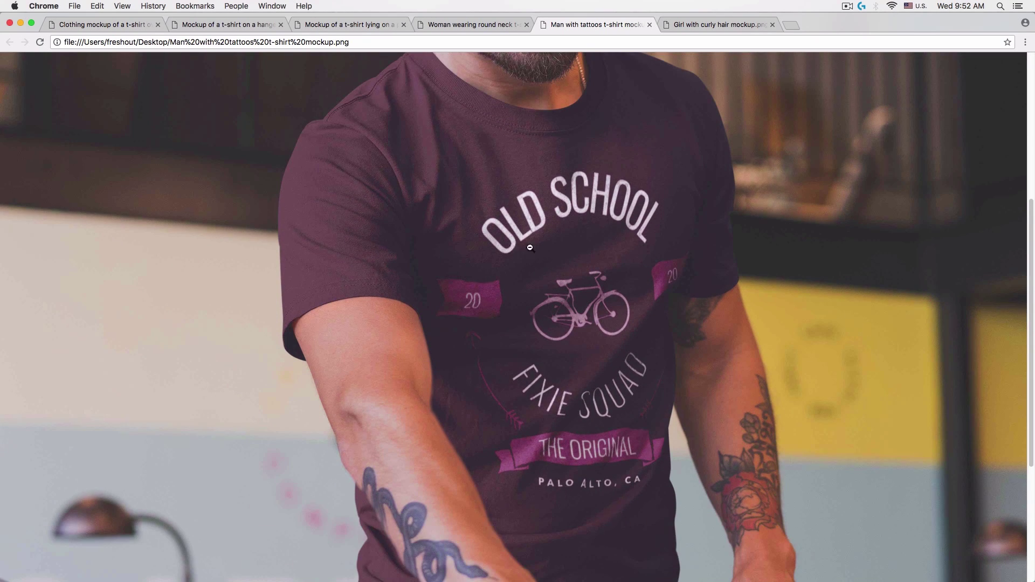
left_click(561, 244)
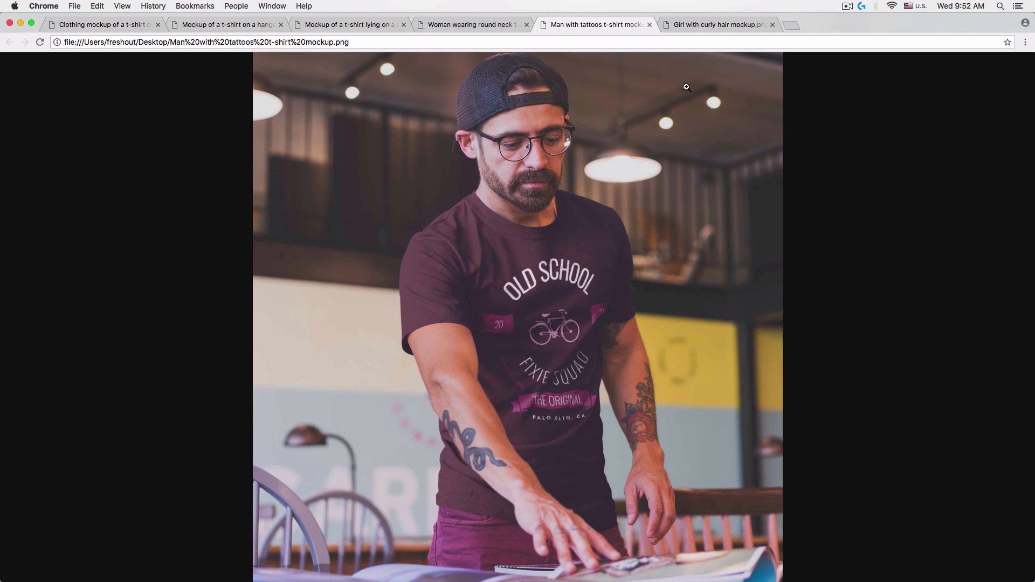
left_click(718, 24)
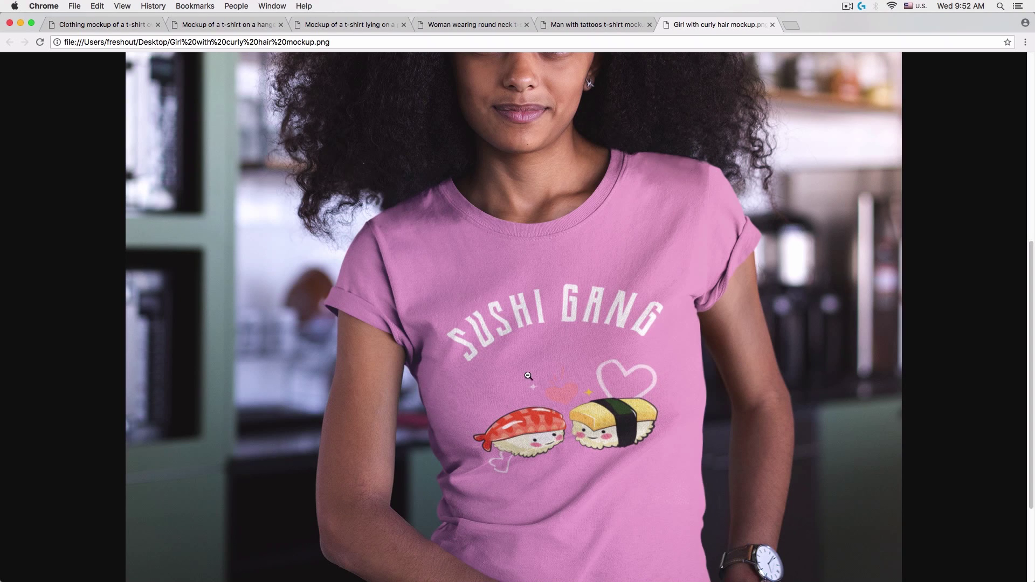
left_click(521, 377)
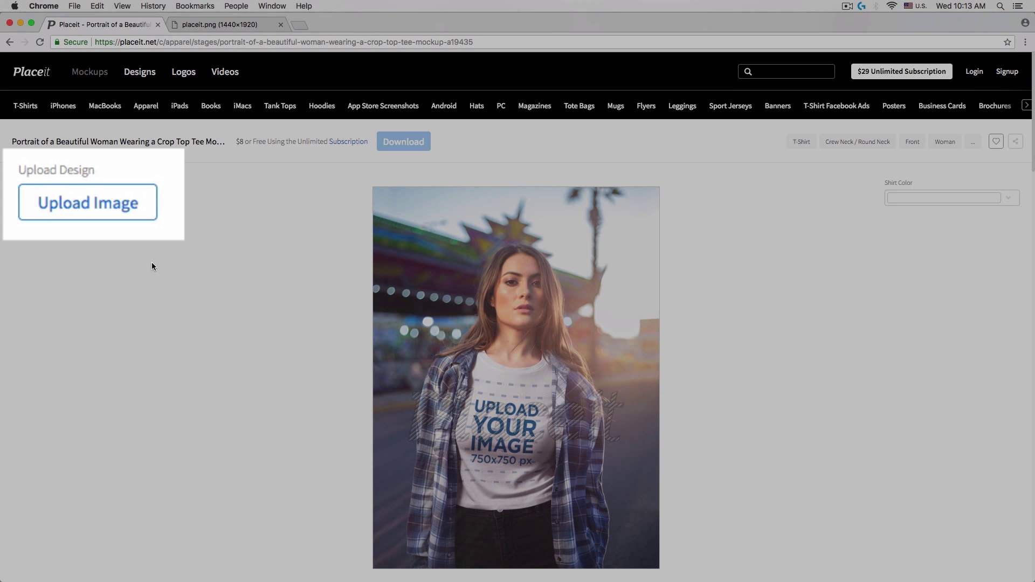
Step: Upload the Horror t-shirt design PNG from the Downloads folder as the design for the crop top tee mockup
left_click(51, 200)
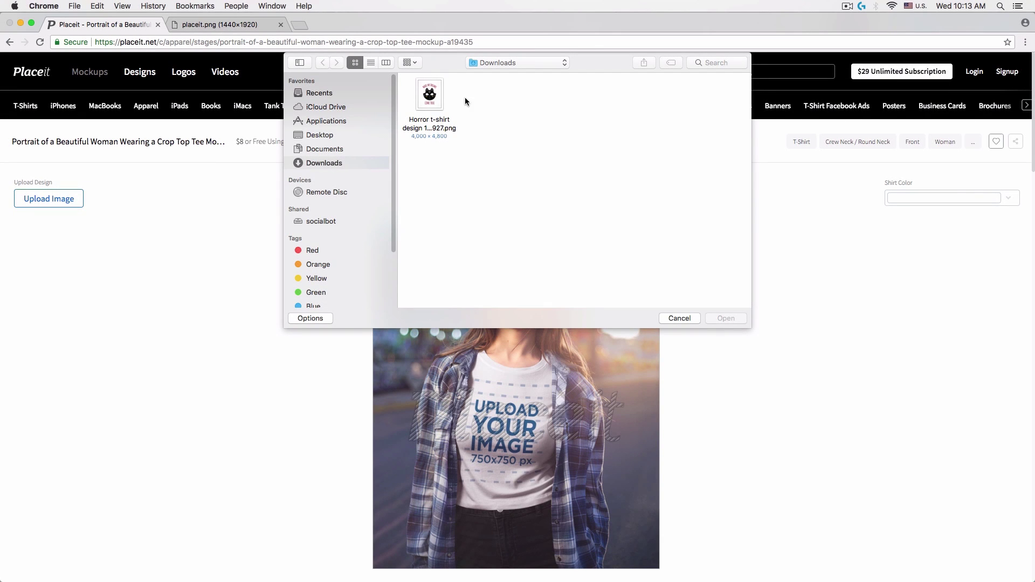
left_click(425, 100)
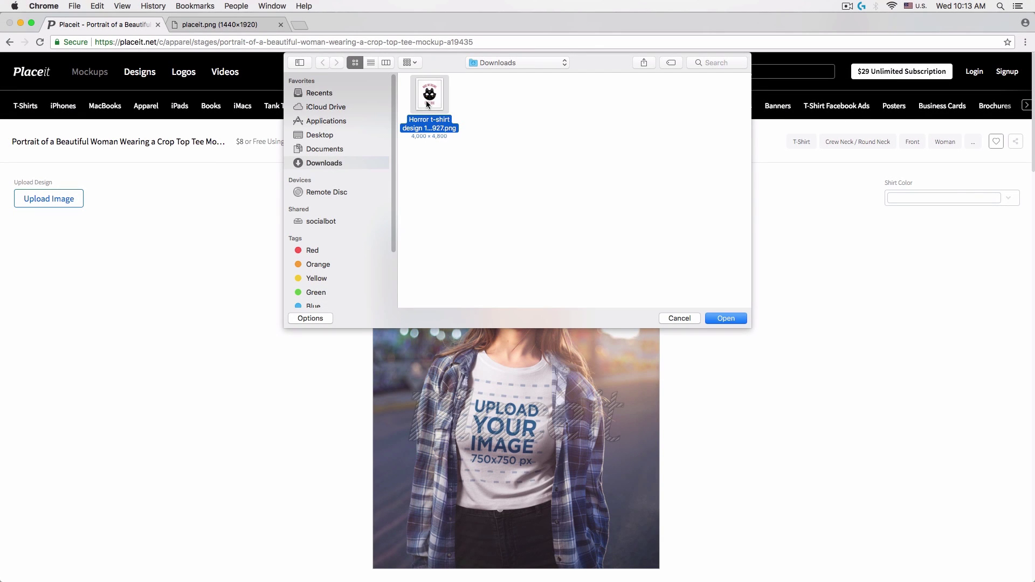
left_click(727, 319)
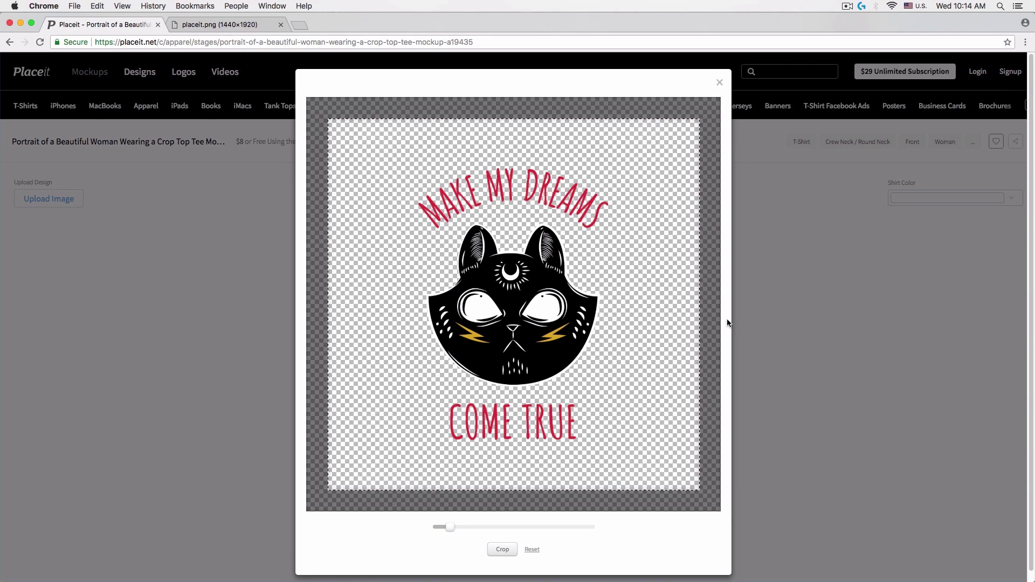
mouse_move(513, 313)
left_mouse_down()
mouse_move(521, 288)
mouse_move(525, 307)
left_mouse_up()
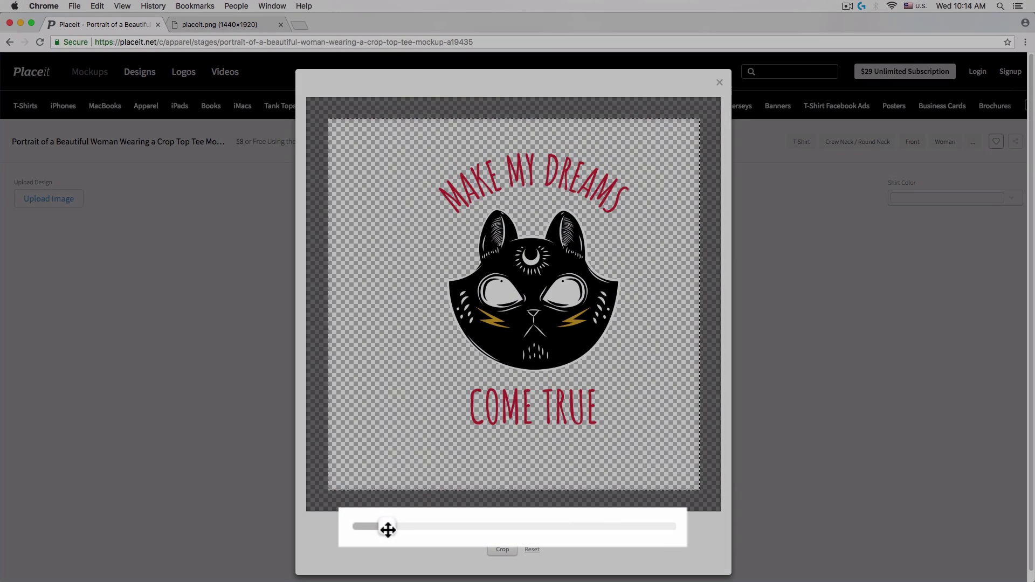
mouse_move(388, 530)
left_mouse_down()
mouse_move(446, 524)
mouse_move(374, 525)
mouse_move(383, 527)
left_mouse_up()
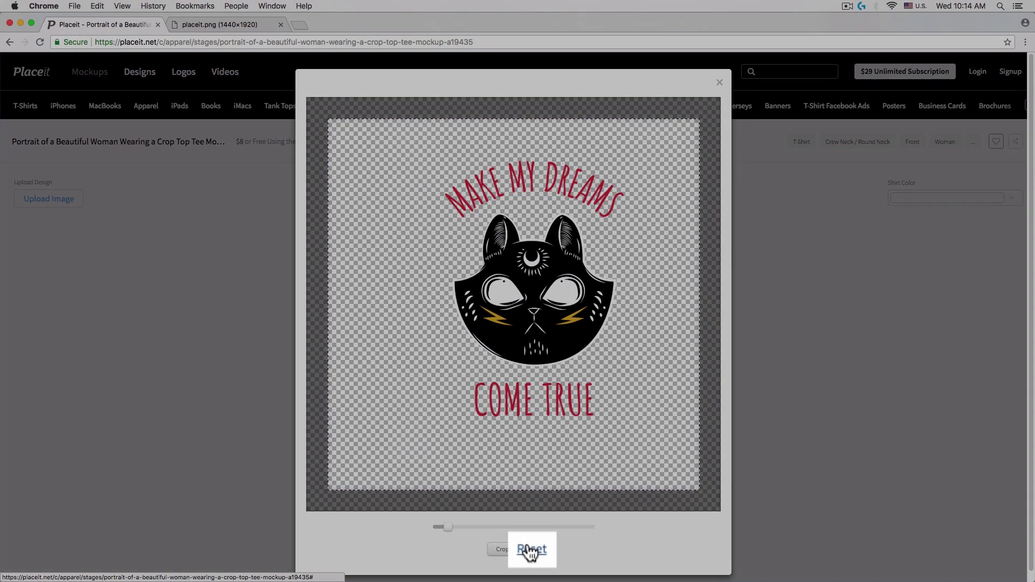
left_click(532, 549)
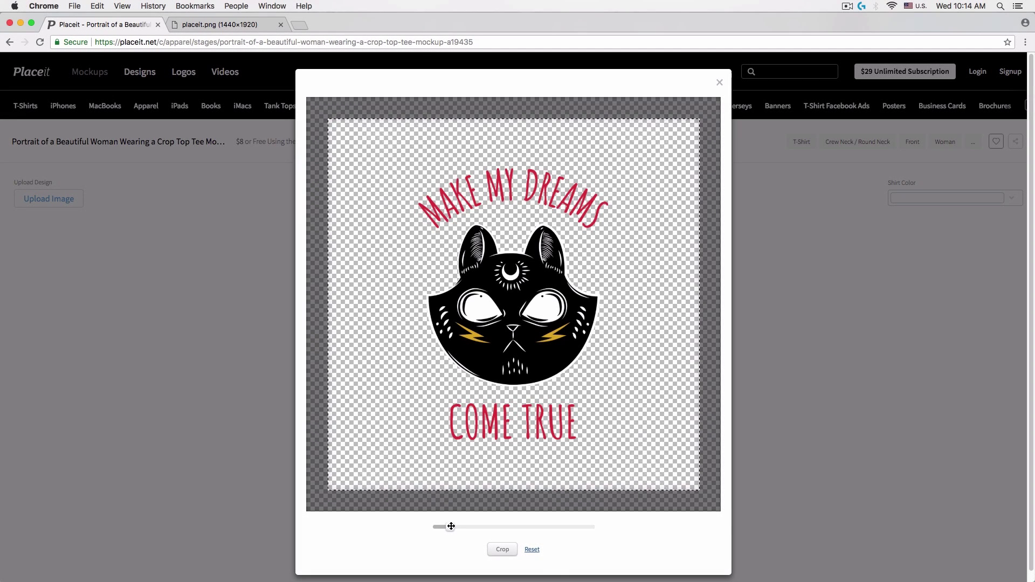
Step: Enlarge the cat design slightly within the crop area and apply the crop to the shirt
left_click_drag(451, 527, 457, 527)
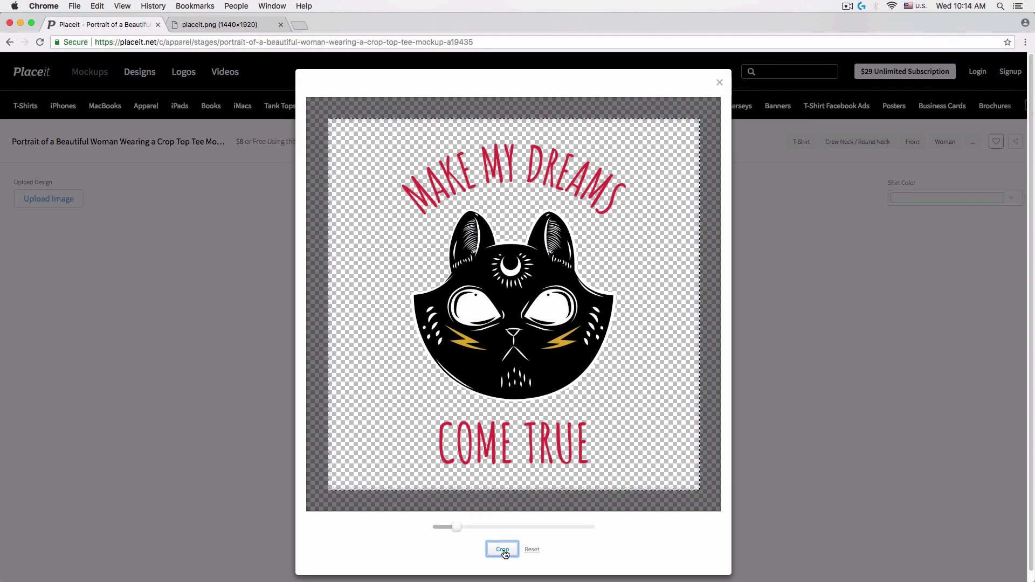
left_click(507, 551)
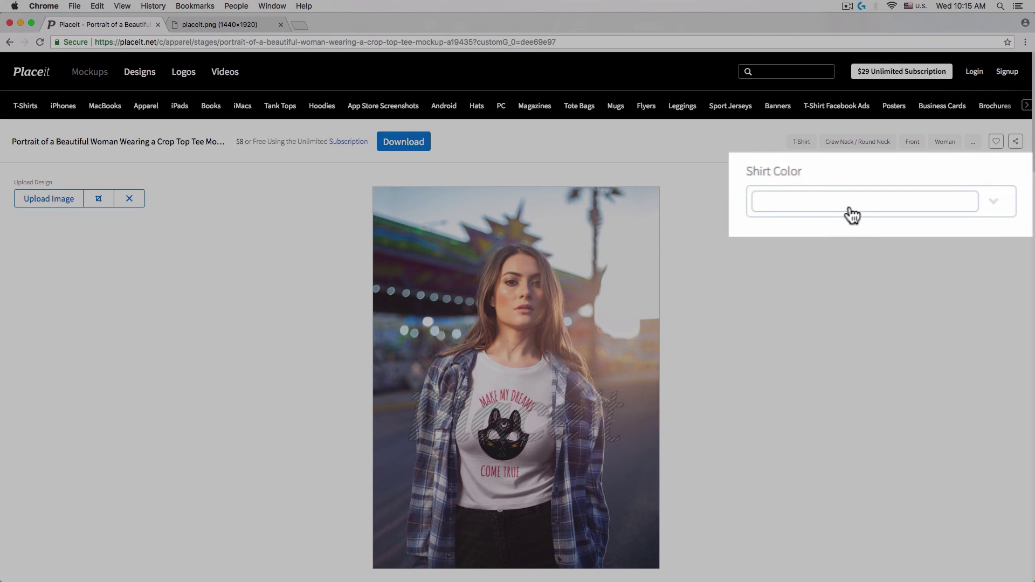
Step: Try a custom yellow, #e8c615, as the shirt color using the extended color picker
left_click(931, 202)
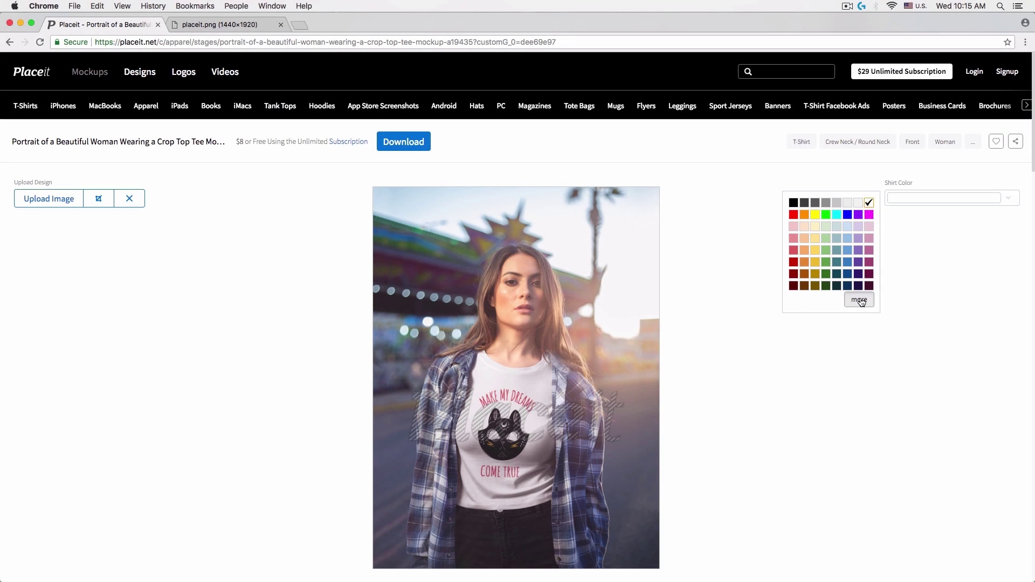
left_click(861, 299)
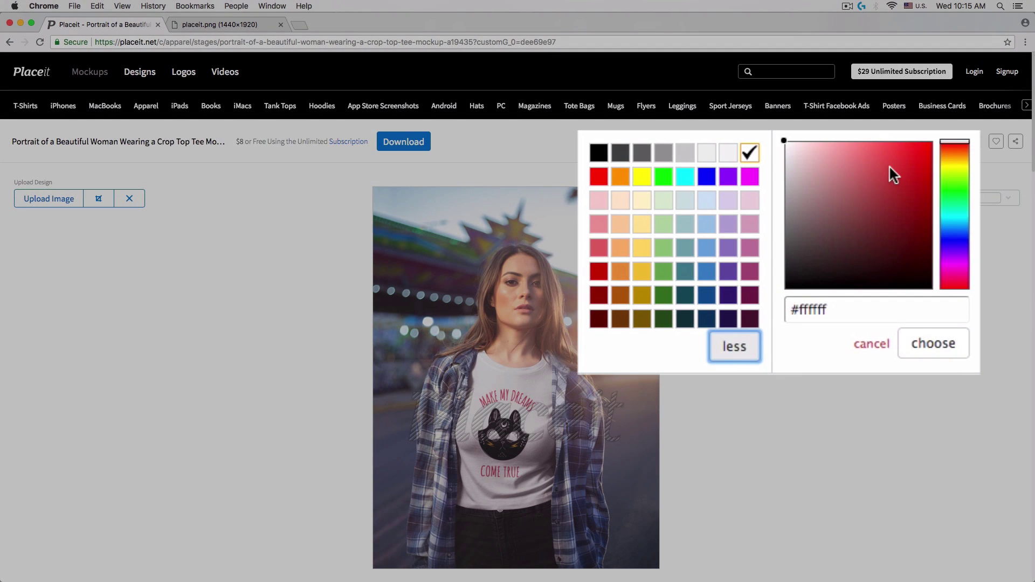
left_click_drag(889, 168, 881, 208)
mouse_move(949, 157)
left_mouse_down()
mouse_move(952, 181)
mouse_move(950, 162)
left_mouse_up()
left_click(918, 153)
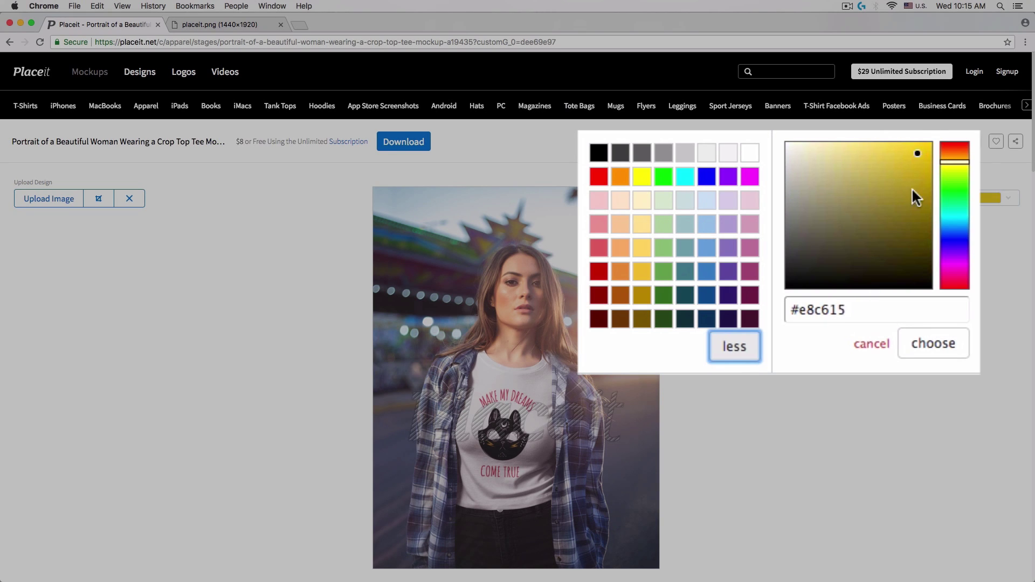
left_click(886, 305)
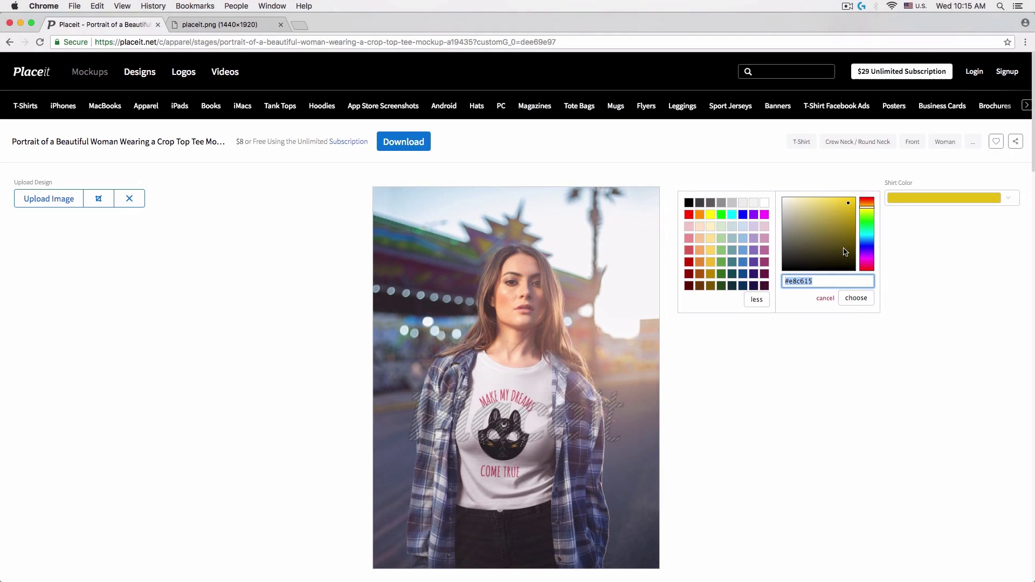
Step: Set the shirt color to black and apply it to the mockup
left_click(689, 207)
left_click(923, 332)
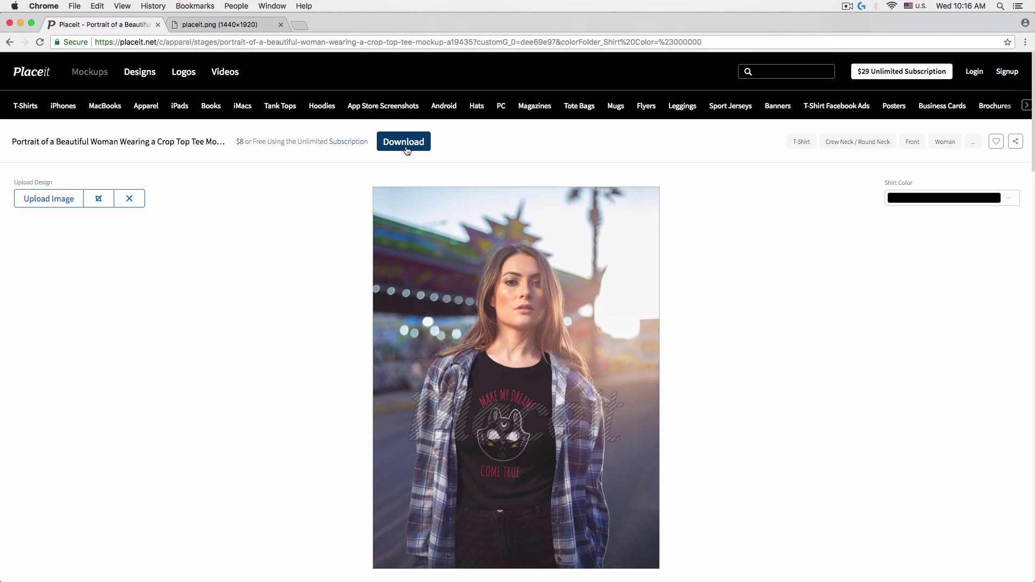
Step: Download the finished mockup and inspect the shirt print in placeit.png up close
left_click(405, 146)
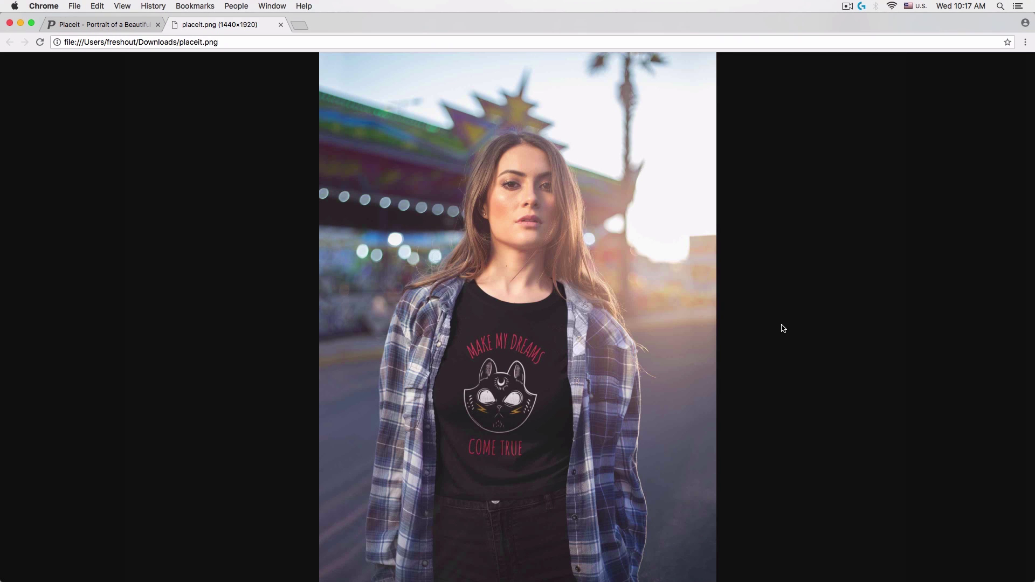
left_click(555, 380)
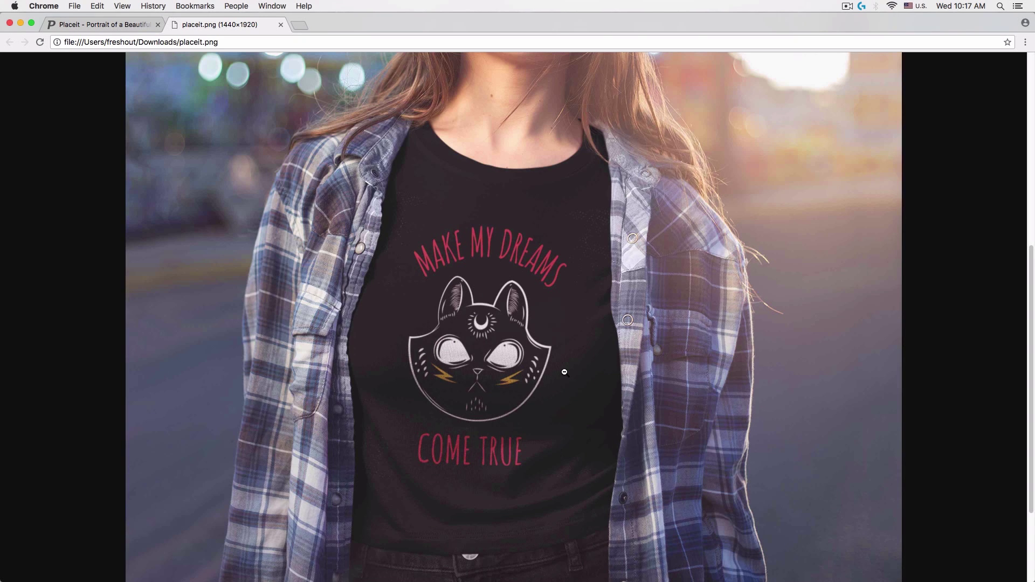
left_click(559, 425)
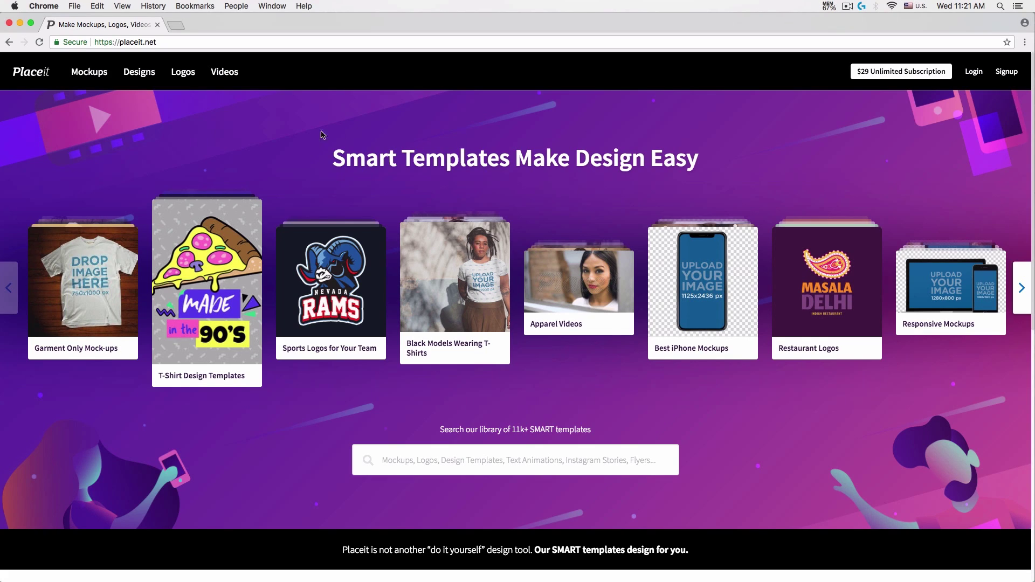
Step: From the Placeit home page, open the T-Shirts category of the mockups
mouse_move(82, 71)
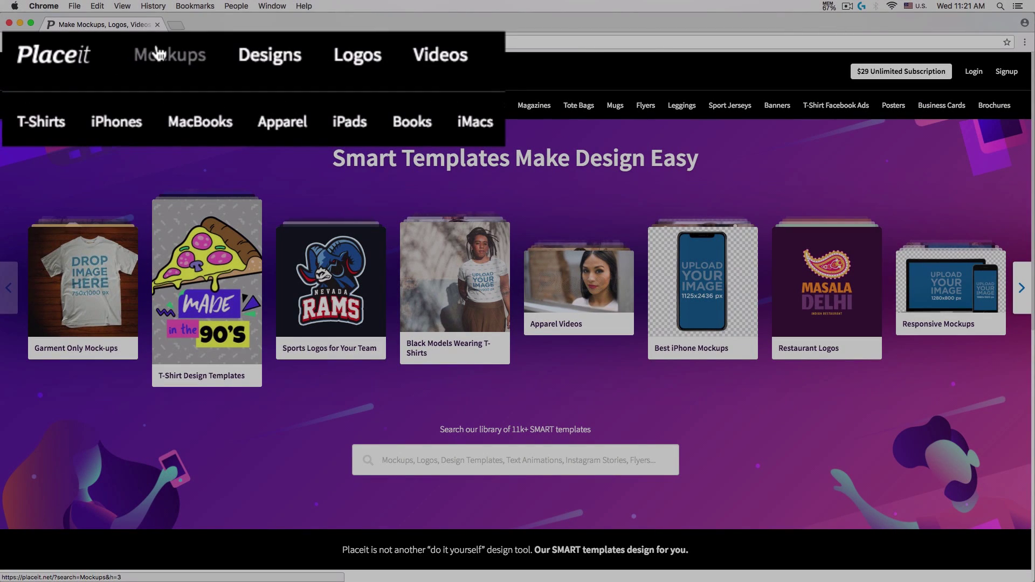
left_click(43, 125)
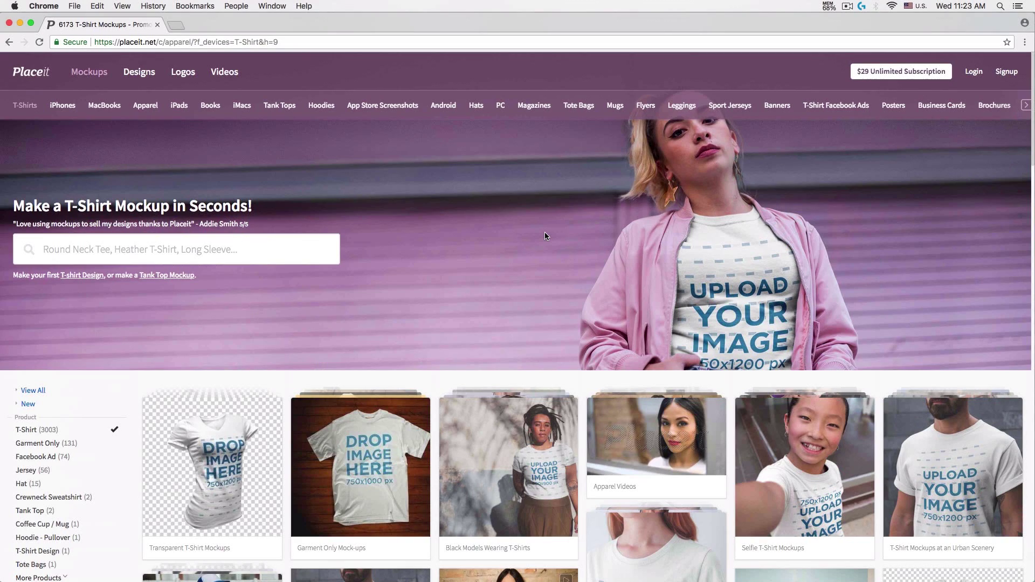
Step: Examine the t-shirt mockup gallery and the product and tag filters available for narrowing it down
scroll(544, 235, "down", 4)
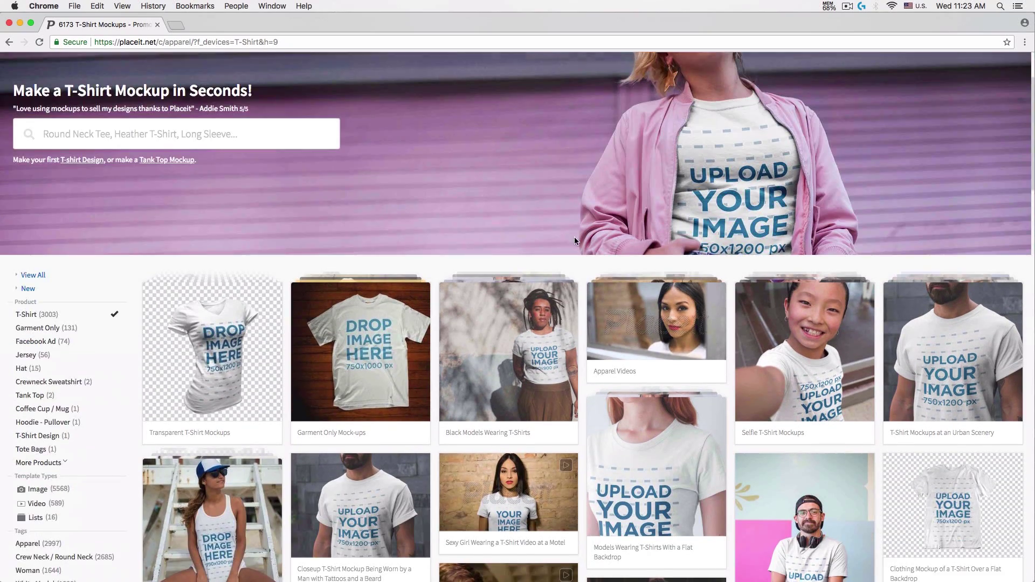
scroll(574, 240, "down", 6)
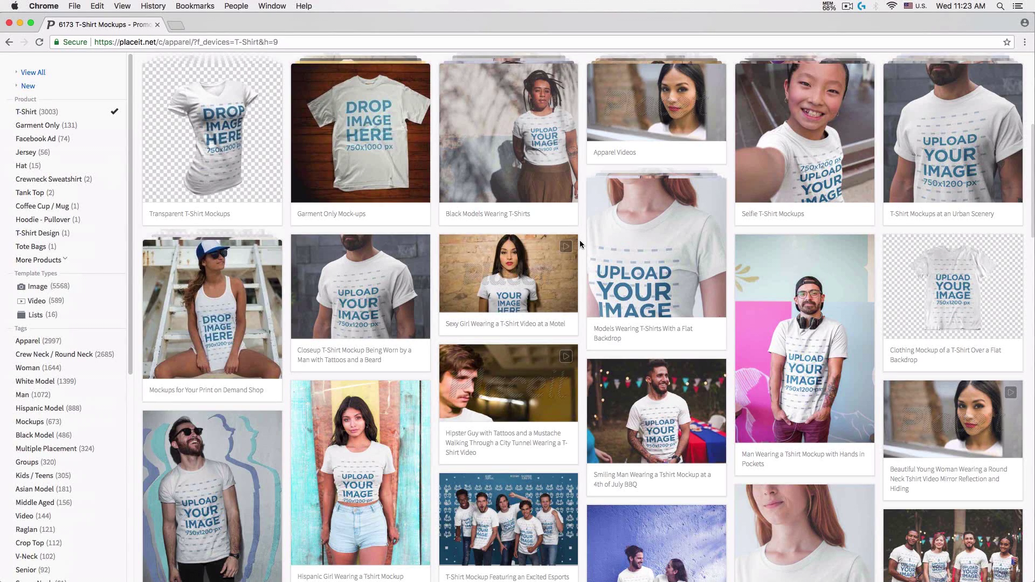
scroll(580, 243, "down", 6)
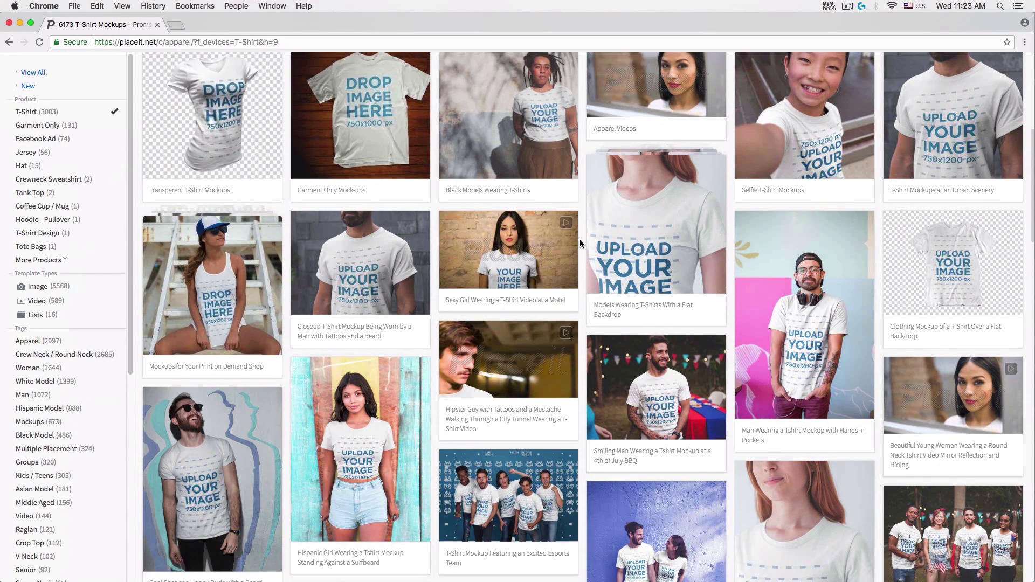
scroll(332, 264, "up", 15)
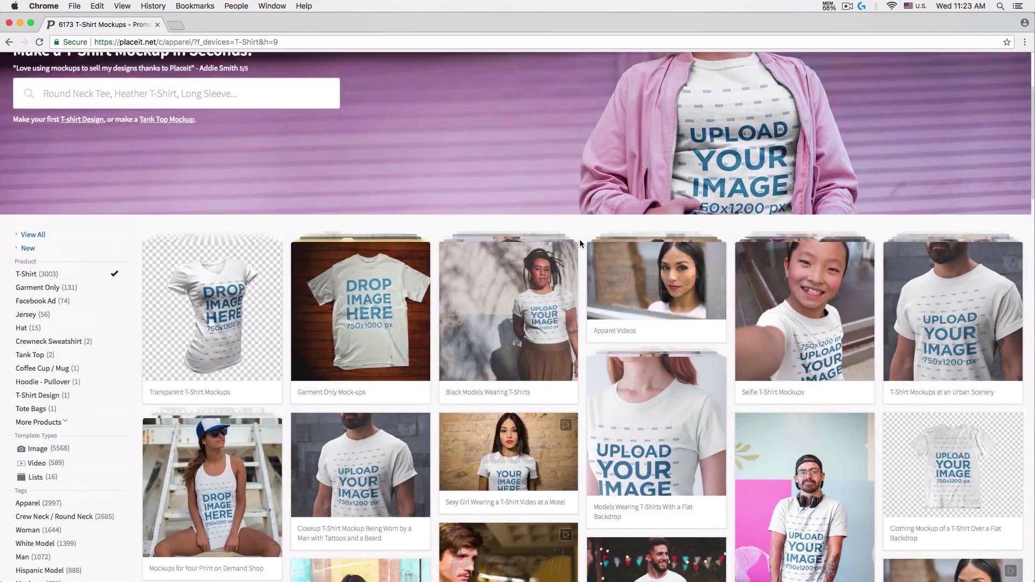
scroll(140, 320, "down", 6)
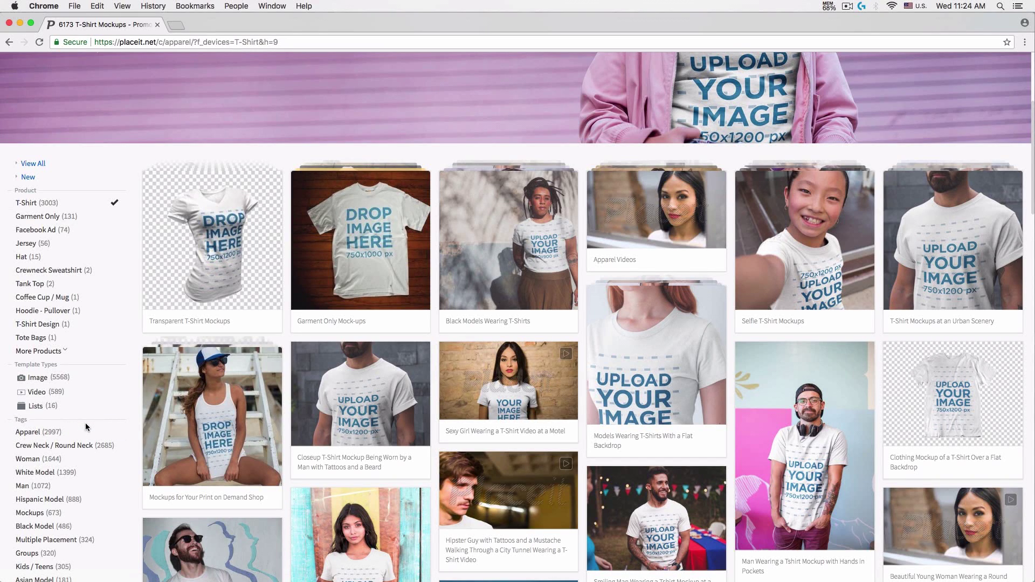
scroll(85, 423, "down", 3)
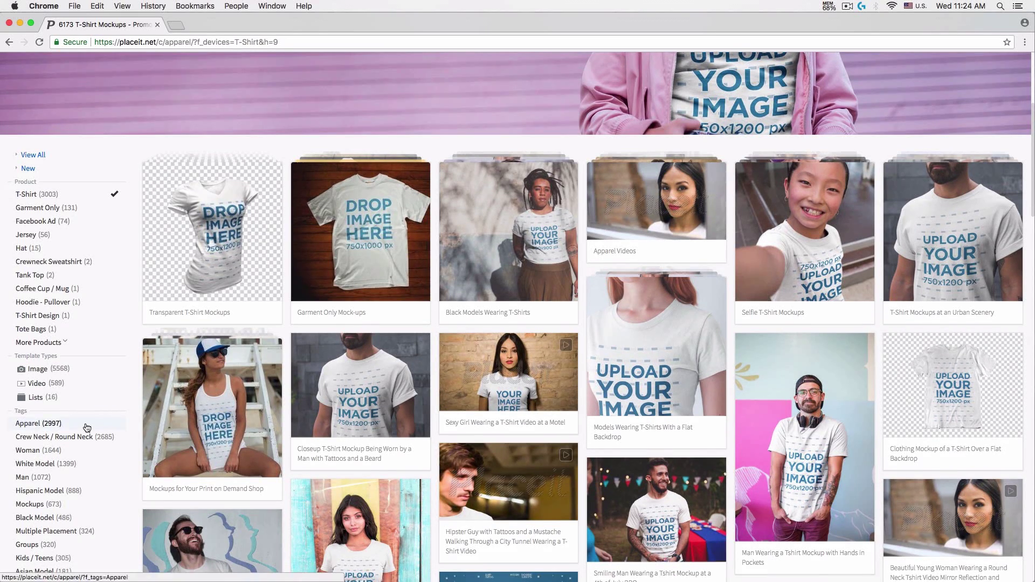
scroll(87, 427, "down", 1)
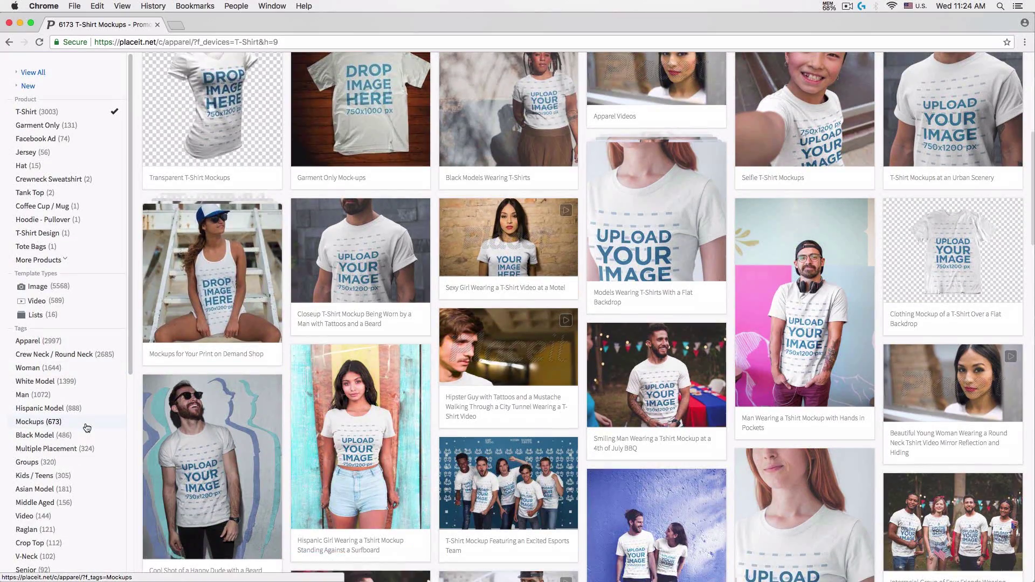
scroll(167, 295, "down", 4)
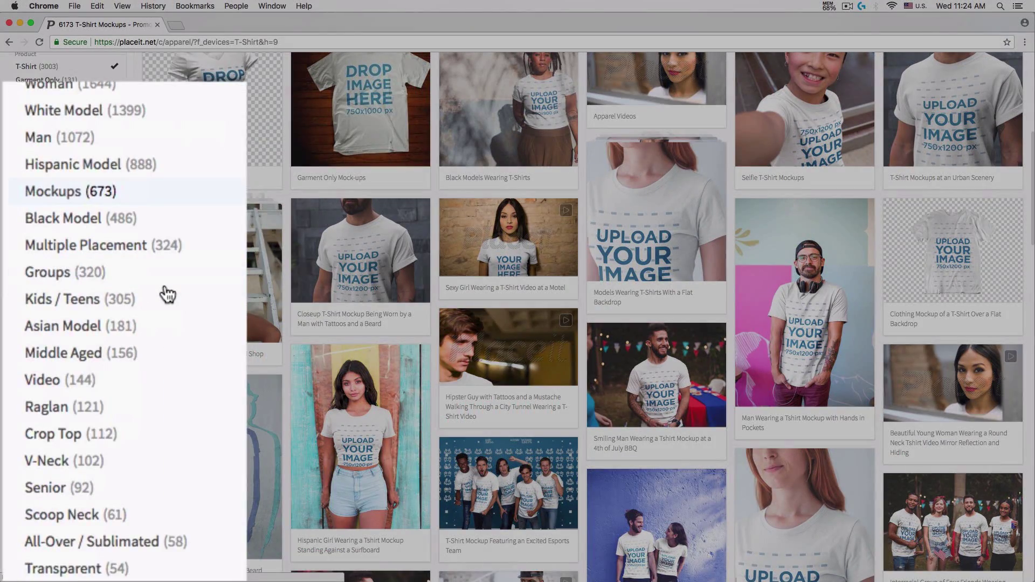
scroll(167, 294, "down", 5)
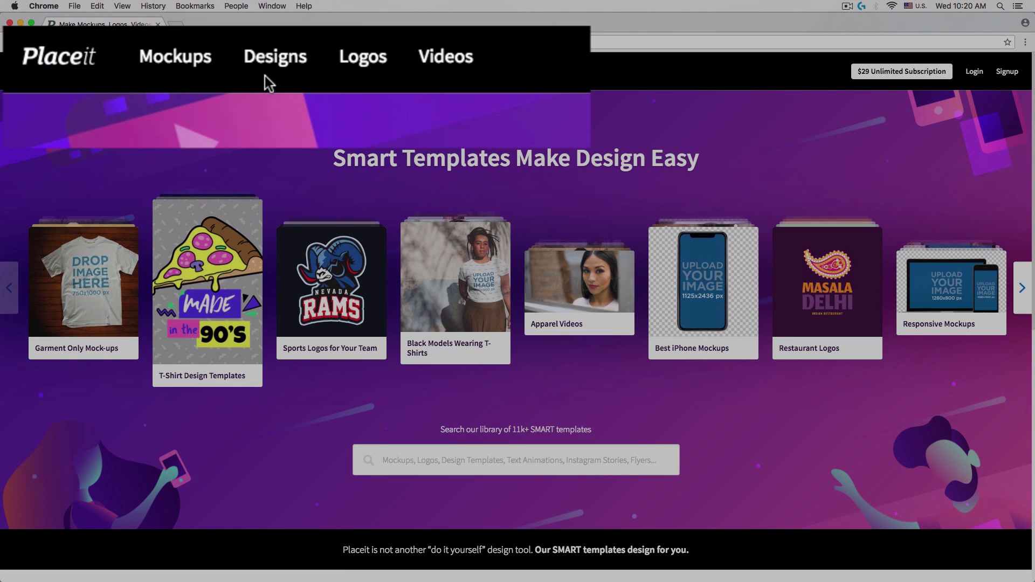
Step: Open the T-Shirt Design Templates category of the designs and browse through the gallery of available shirt design templates
mouse_move(272, 67)
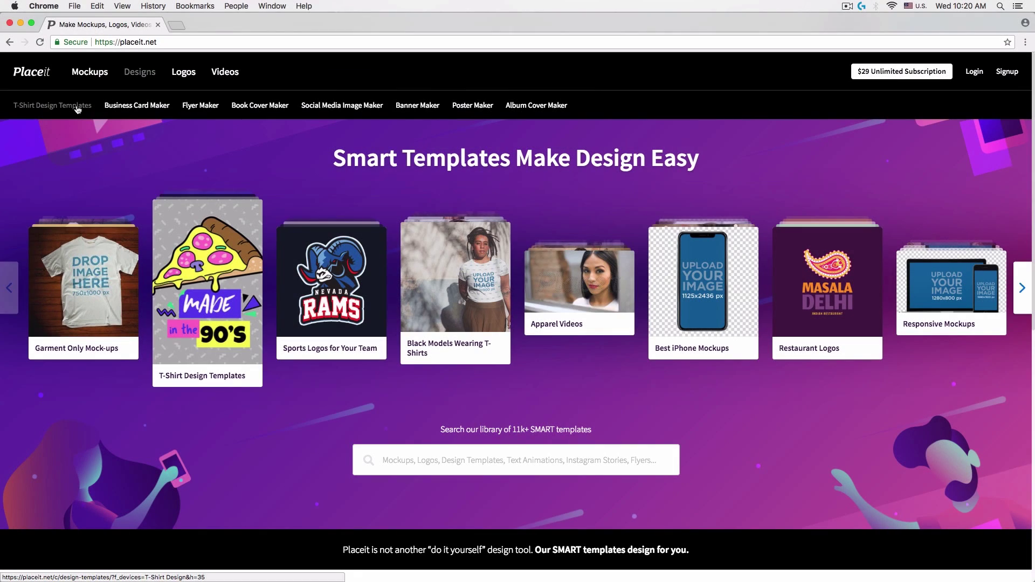
left_click(78, 110)
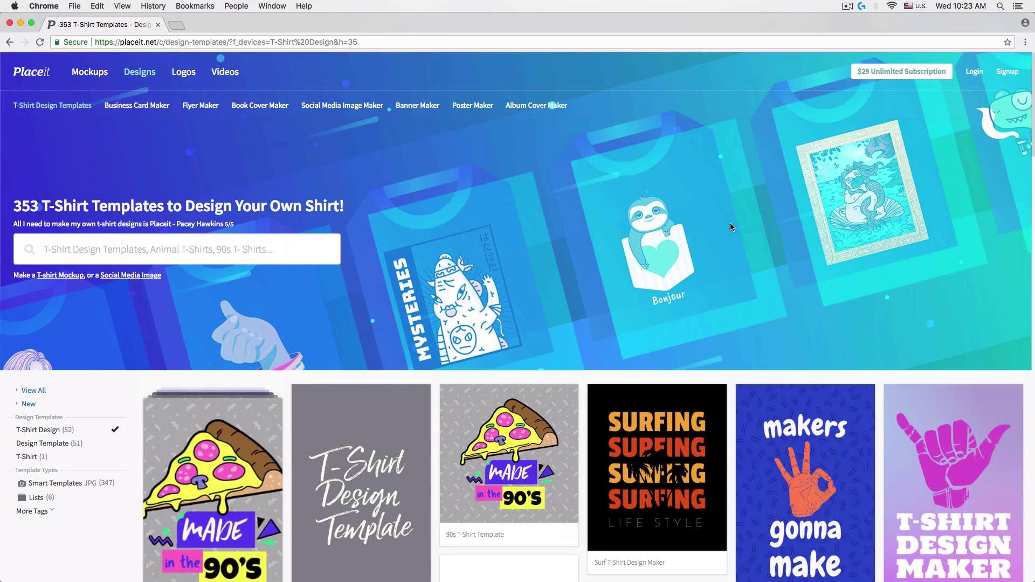
scroll(731, 226, "down", 10)
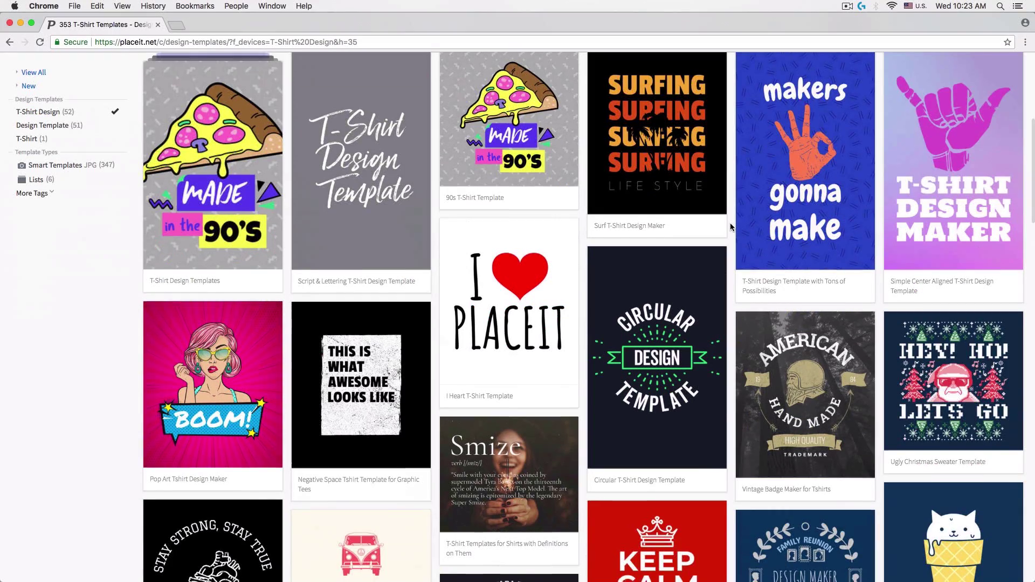
scroll(731, 227, "down", 5)
scroll(731, 226, "down", 3)
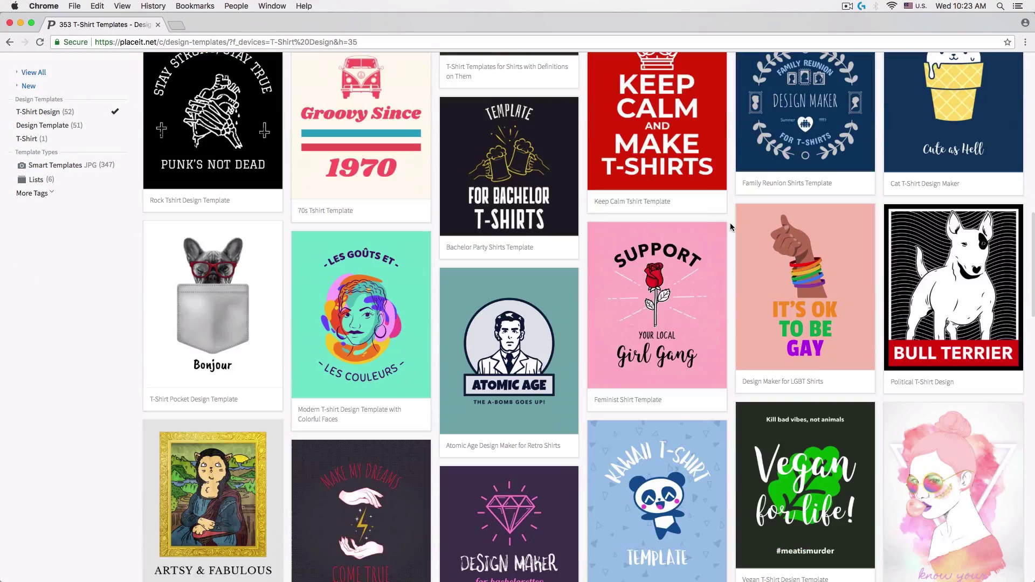
scroll(731, 226, "down", 5)
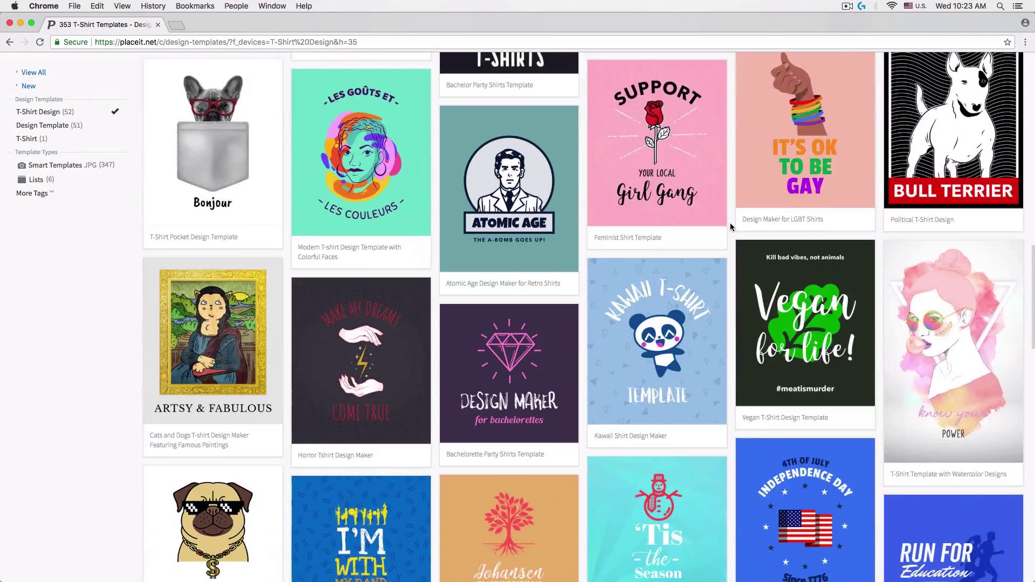
scroll(731, 227, "down", 9)
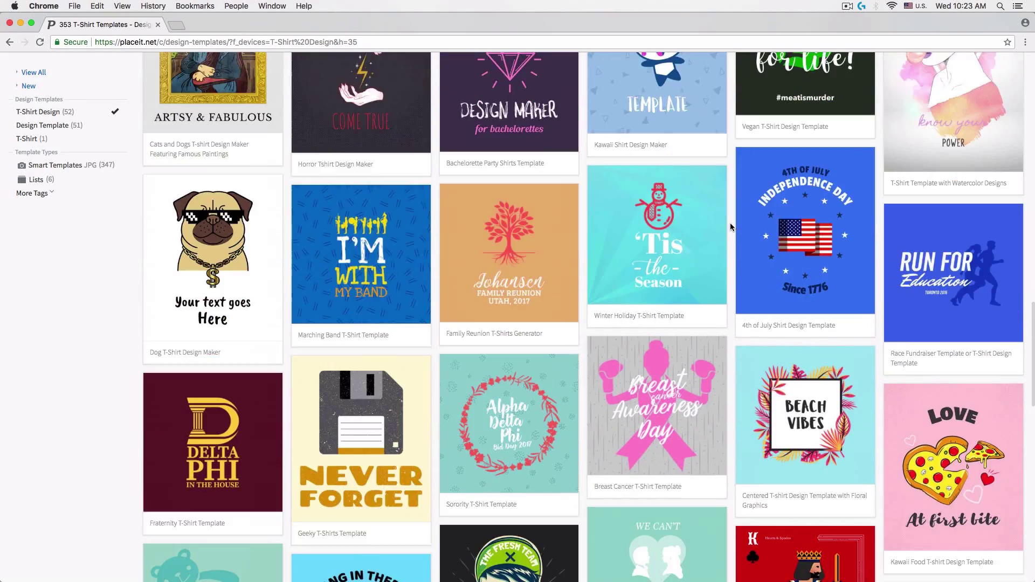